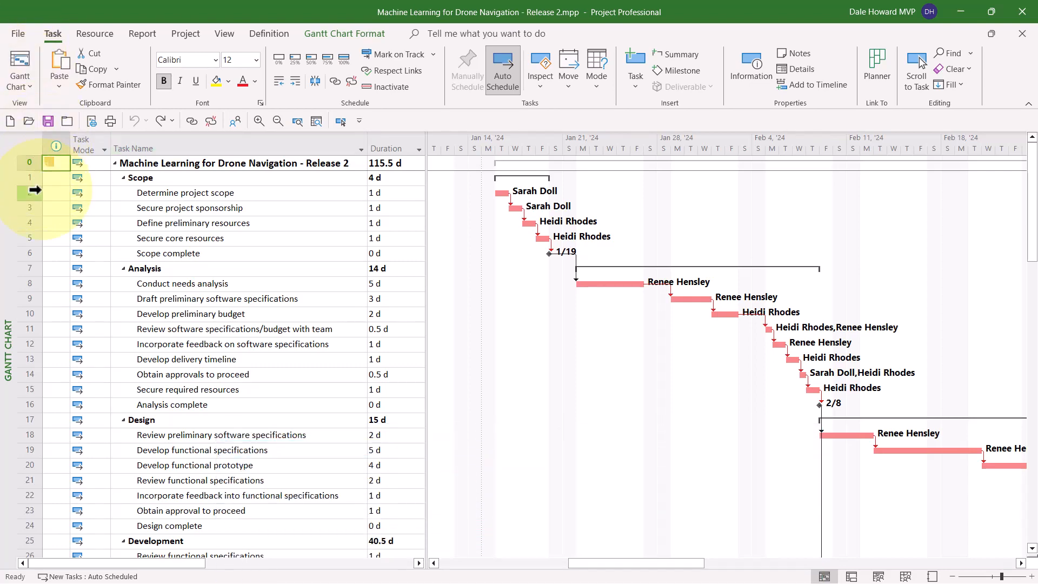
Step: Apply the Schedule table and widen the table area to show the columns through Total Slack, with the chart at the project start
{"action": "right_click", "coordinate": [32, 141]}
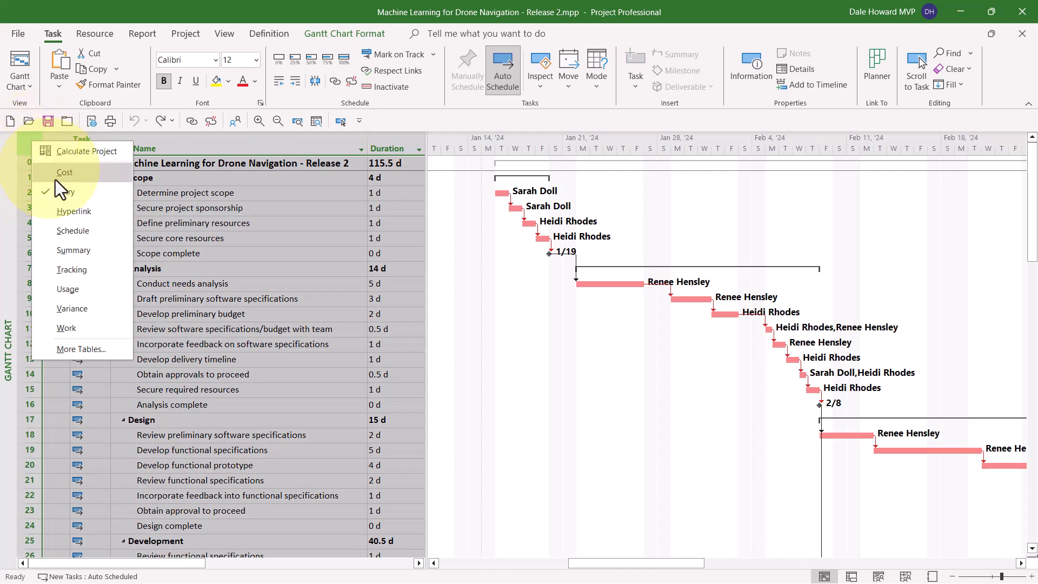
{"action": "left_click", "coordinate": [77, 235]}
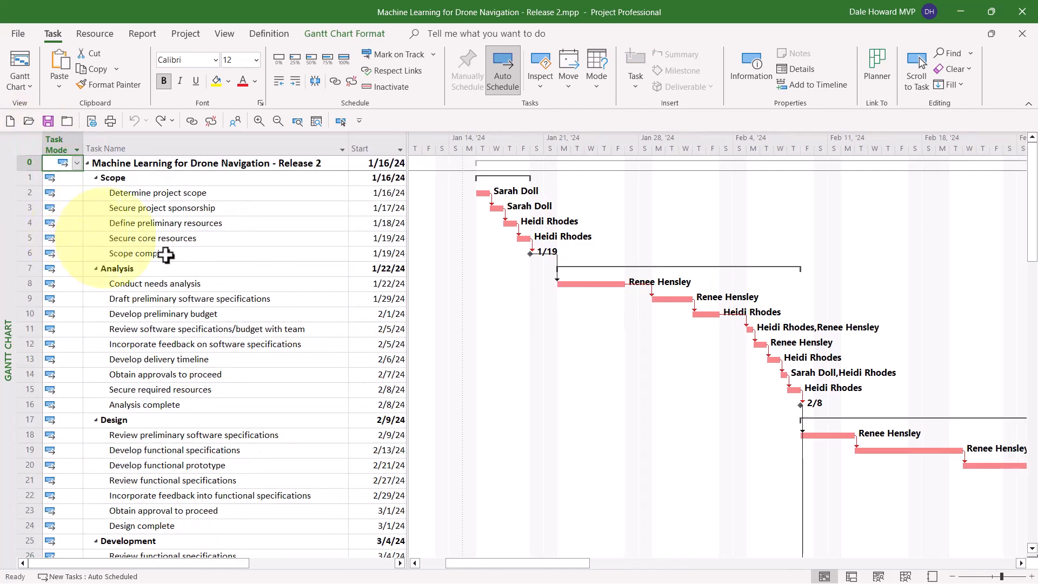
{"action": "left_click_drag", "start_coordinate": [408, 297], "coordinate": [696, 325]}
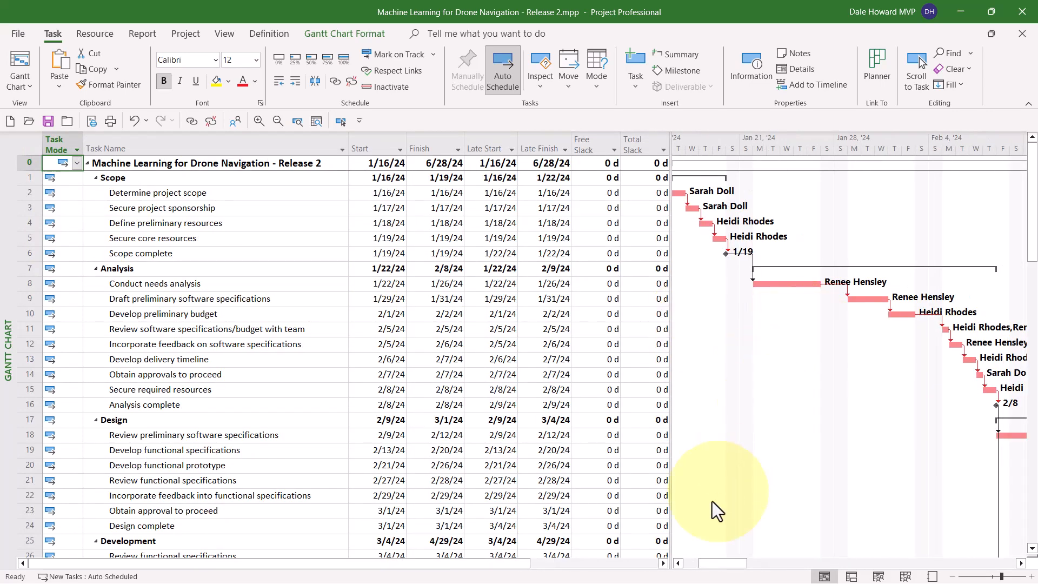
{"action": "left_click", "coordinate": [678, 563]}
{"action": "left_click", "coordinate": [677, 563]}
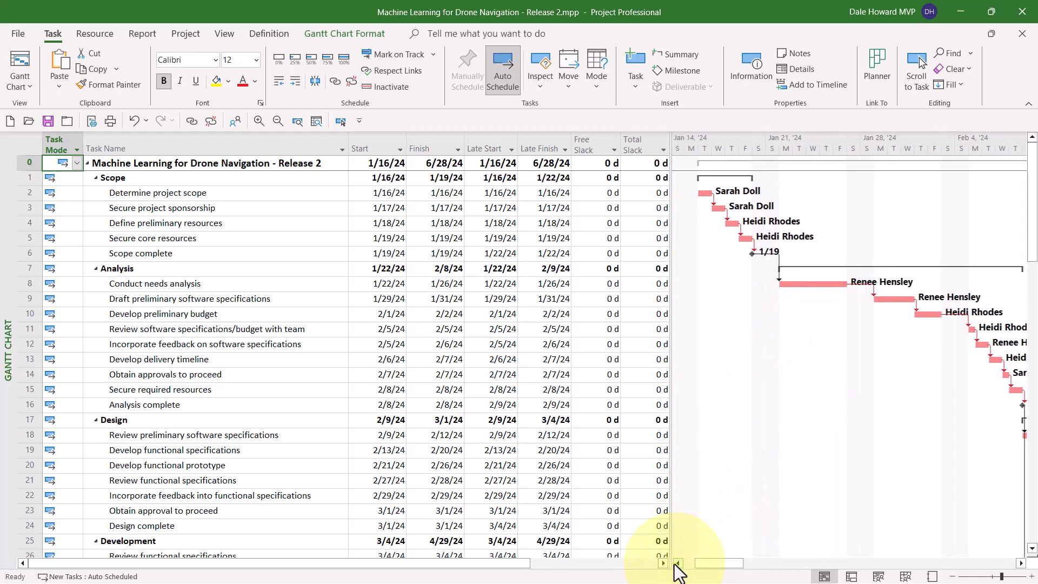
{"action": "left_click", "coordinate": [678, 563]}
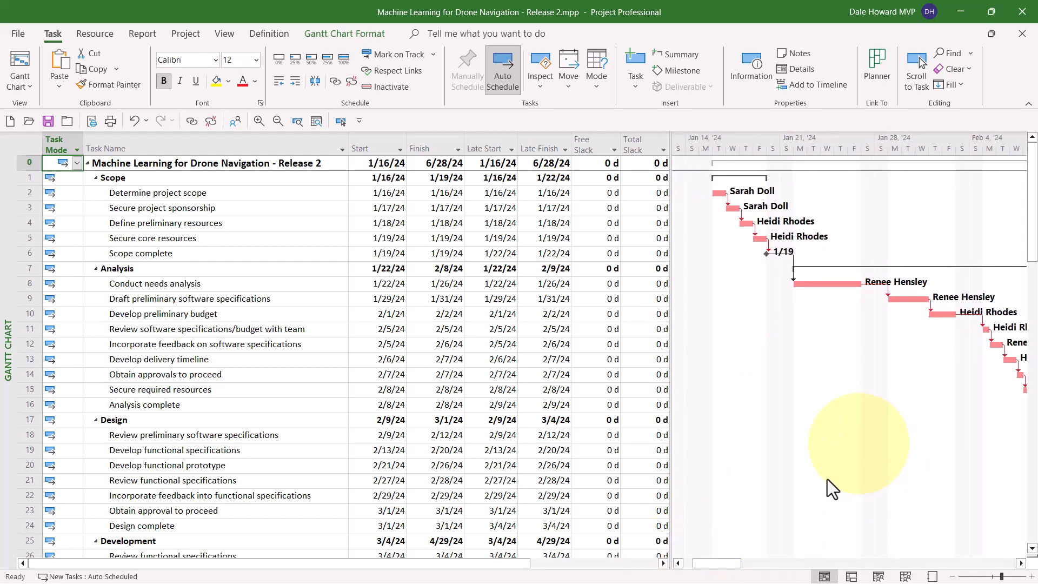
{"action": "left_click", "coordinate": [678, 563]}
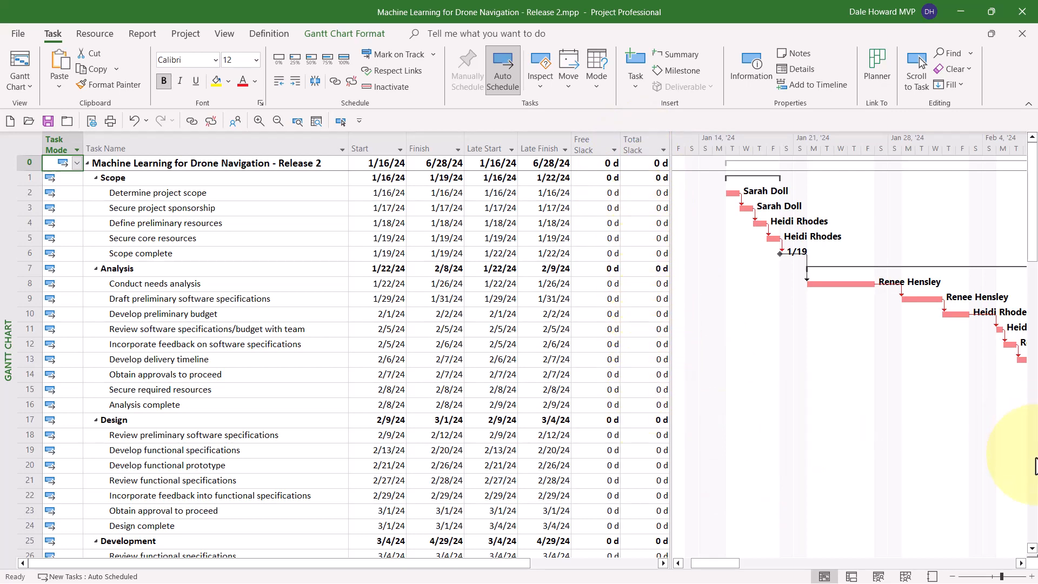
Step: Examine the Total Slack of the Testing task "Develop unit test plans using product specifications" alongside its Gantt bar
{"action": "left_click", "coordinate": [1033, 470]}
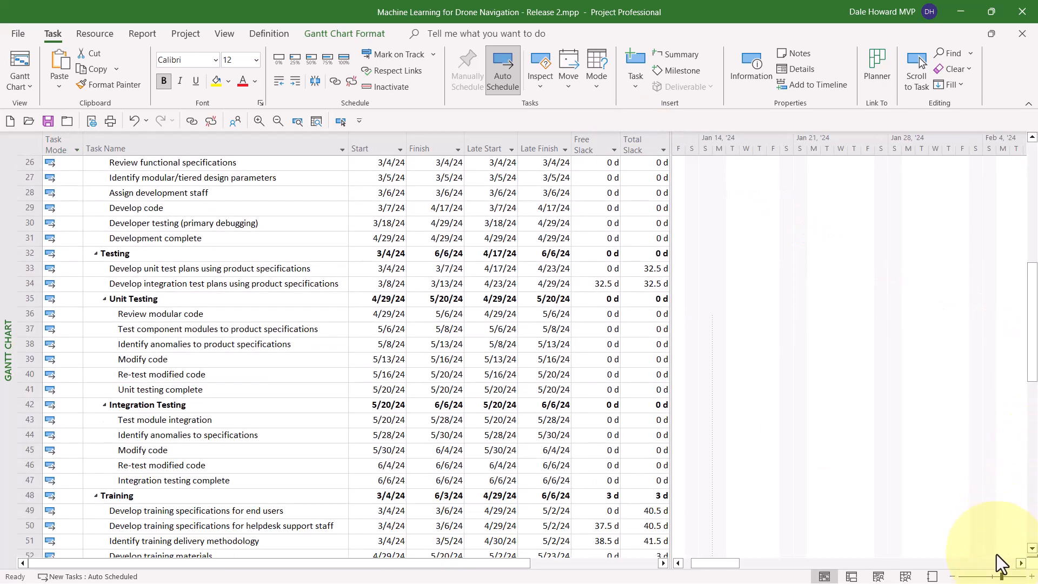
{"action": "left_click", "coordinate": [996, 563]}
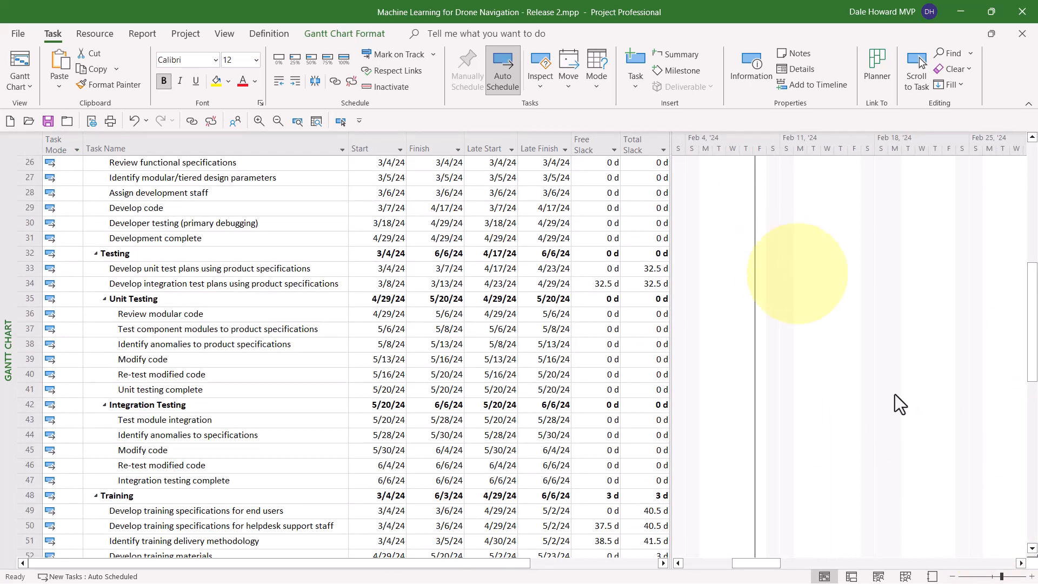
{"action": "left_click", "coordinate": [996, 564]}
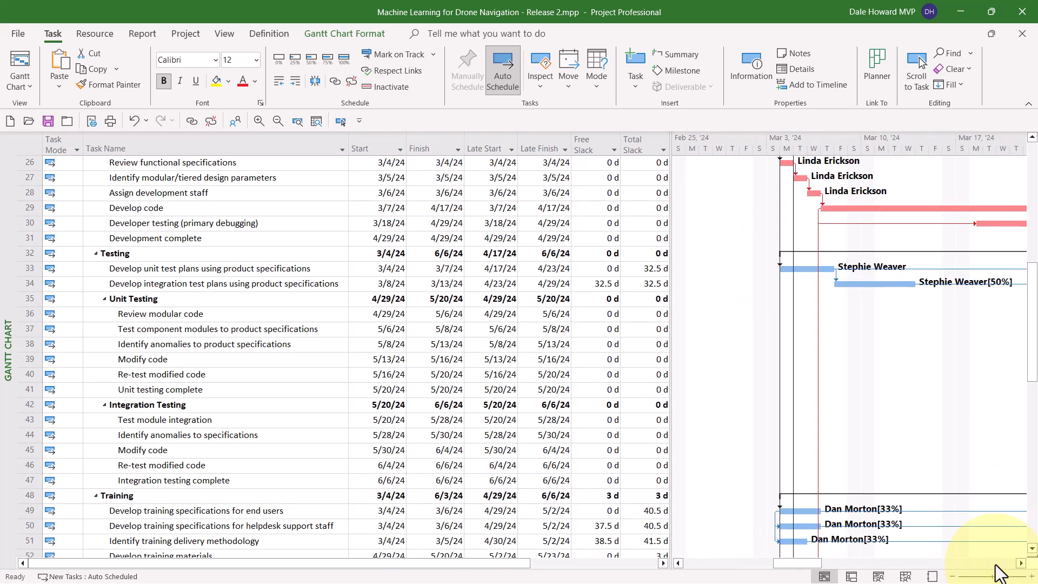
{"action": "left_click", "coordinate": [656, 272]}
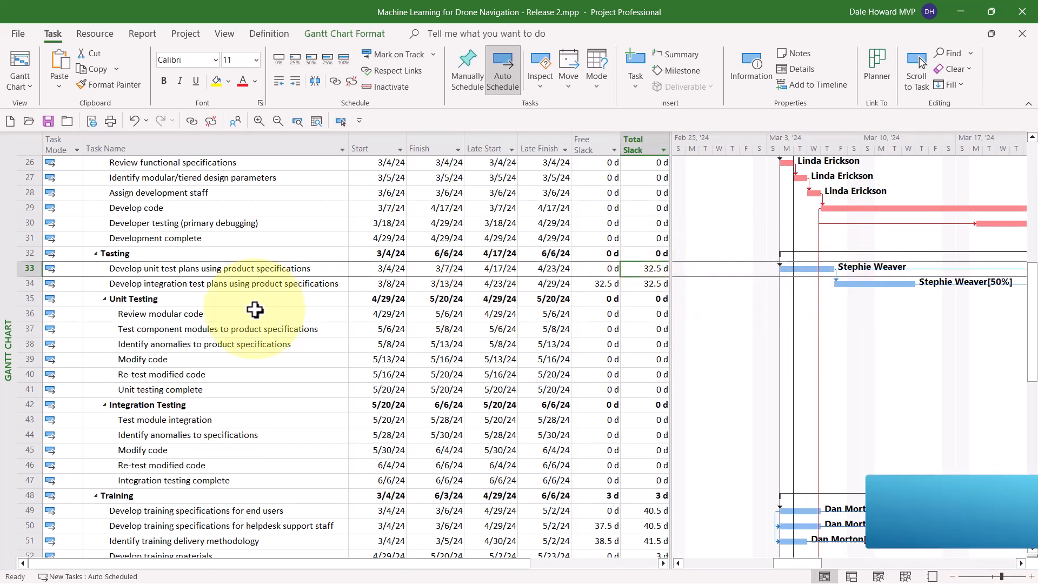
Step: Set a deadline of 7/5/2024 on the Project complete milestone and check its Total Slack
{"action": "scroll", "coordinate": [256, 309], "scroll_direction": "down", "scroll_amount": 2}
{"action": "scroll", "coordinate": [255, 309], "scroll_direction": "down", "scroll_amount": 11}
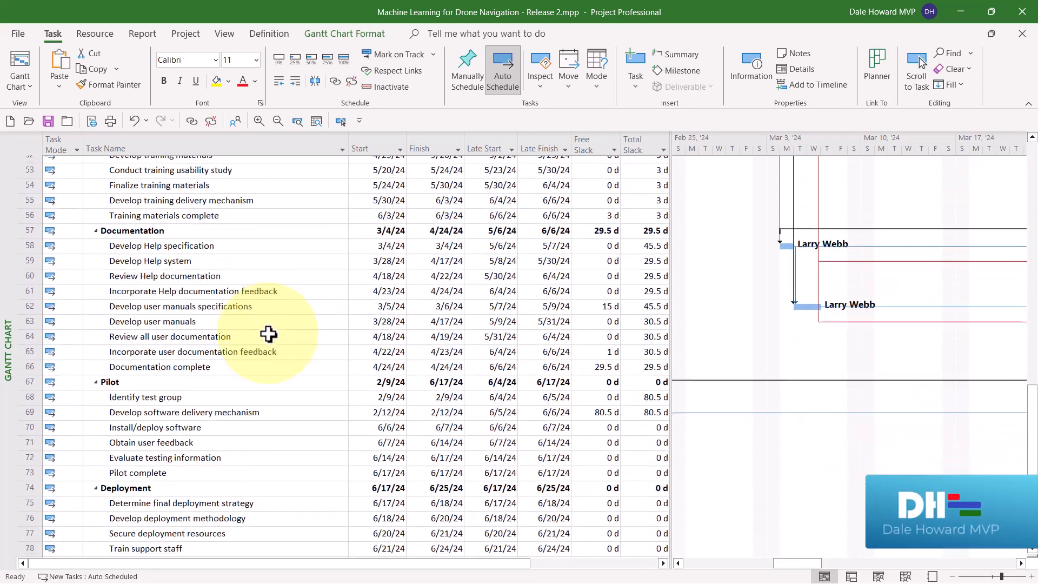
{"action": "scroll", "coordinate": [269, 335], "scroll_direction": "down", "scroll_amount": 4}
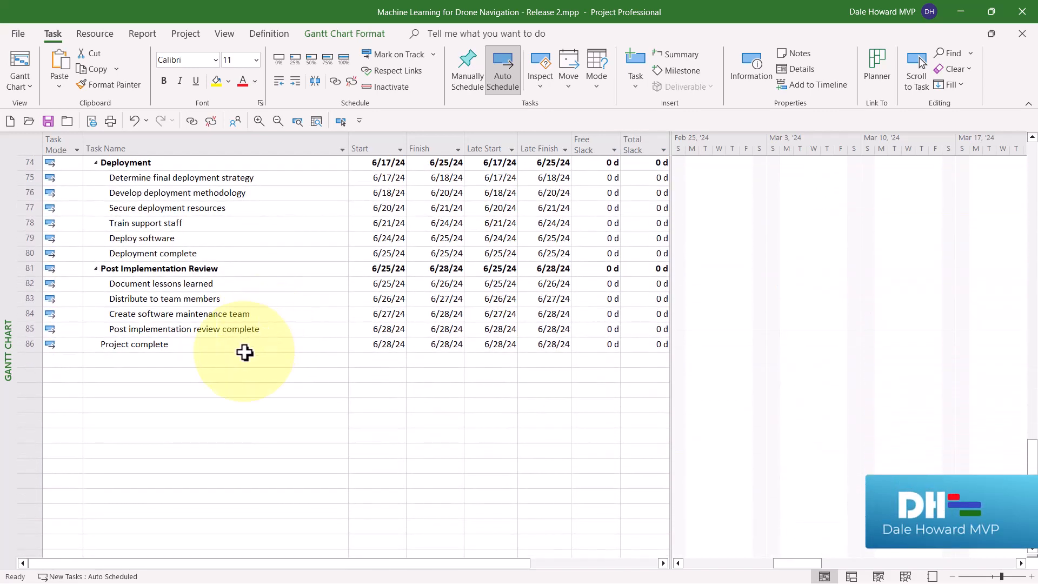
{"action": "left_click", "coordinate": [243, 346]}
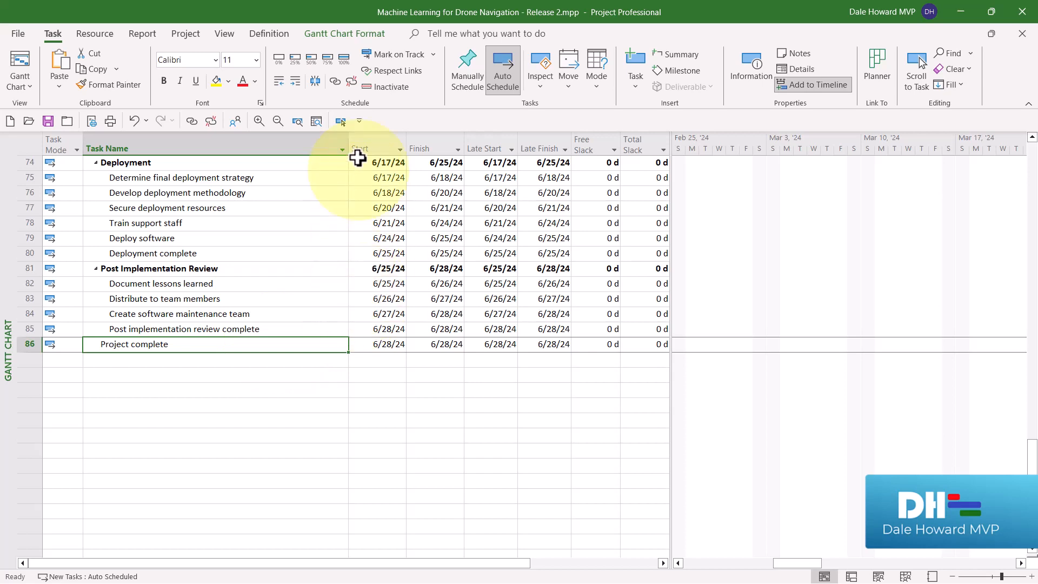
{"action": "left_click", "coordinate": [341, 118]}
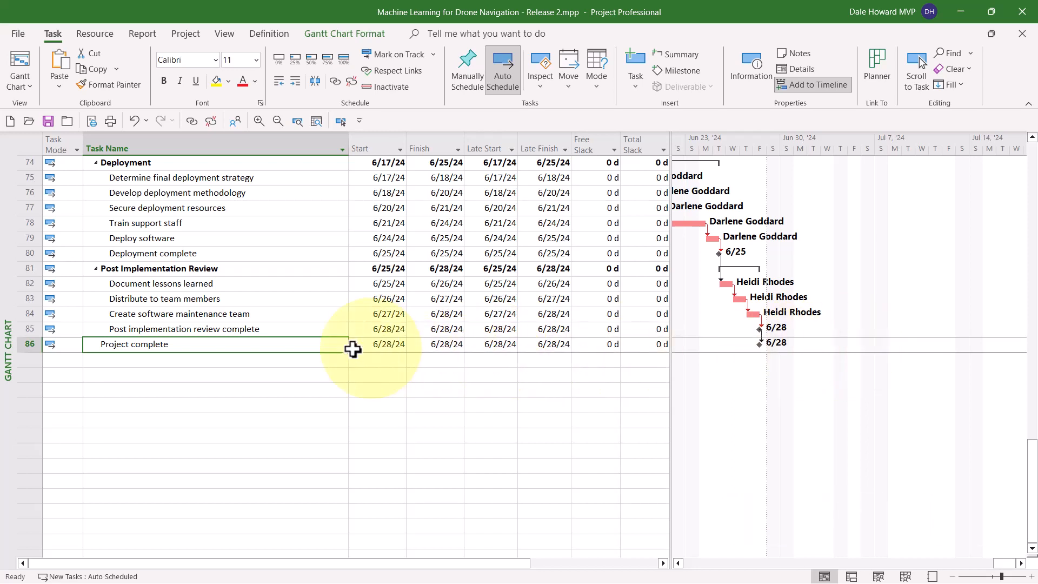
{"action": "double_click", "coordinate": [321, 348]}
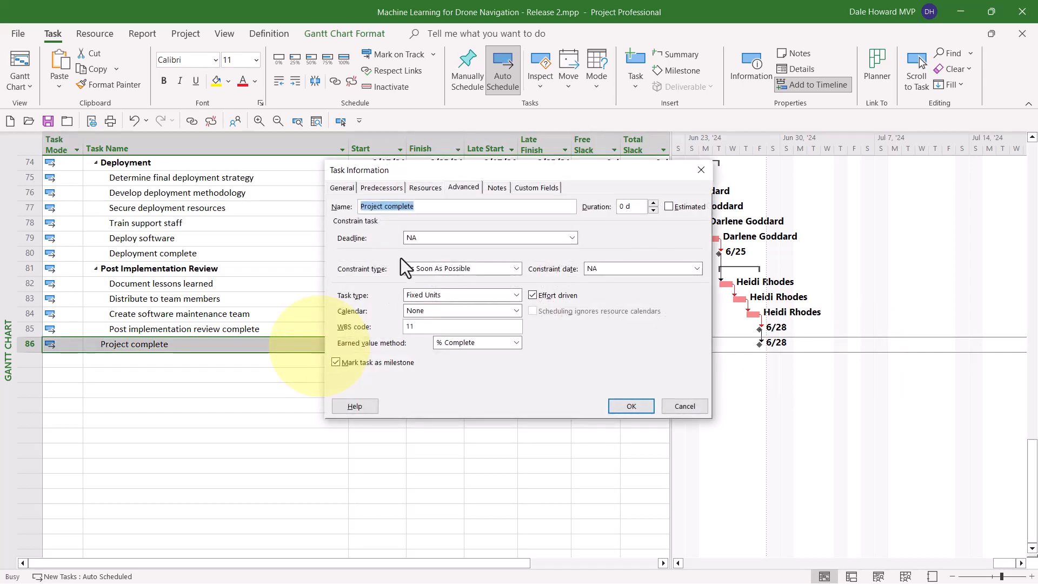
{"action": "left_click", "coordinate": [455, 190]}
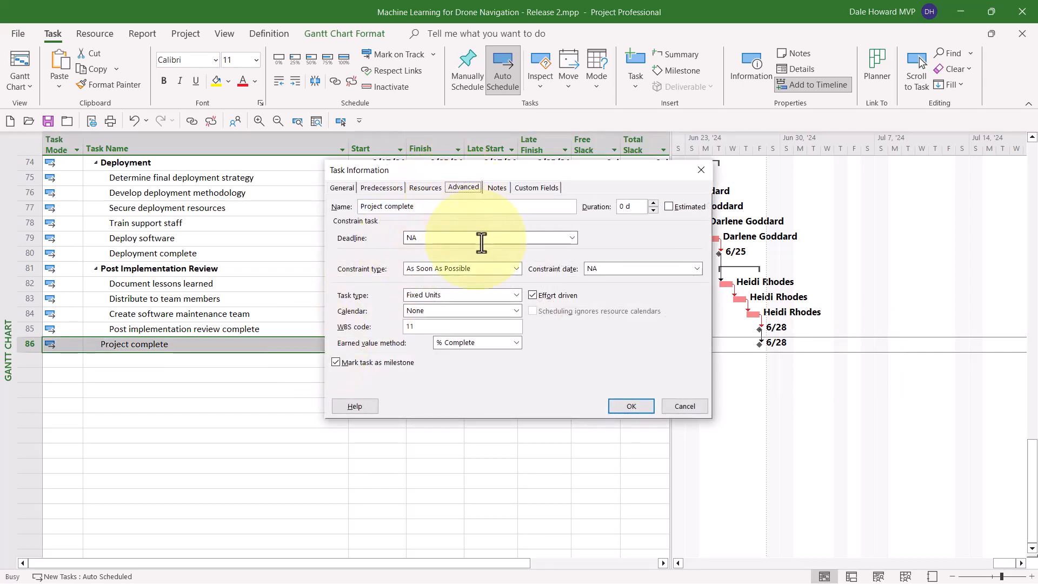
{"action": "left_click", "coordinate": [572, 237]}
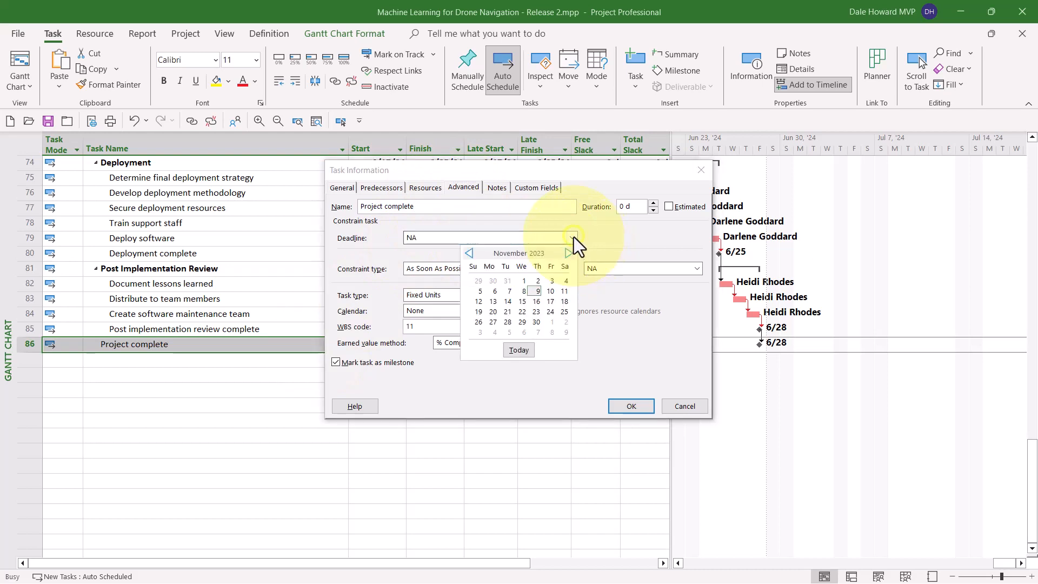
{"action": "left_click", "coordinate": [568, 253]}
{"action": "left_click", "coordinate": [568, 253]}
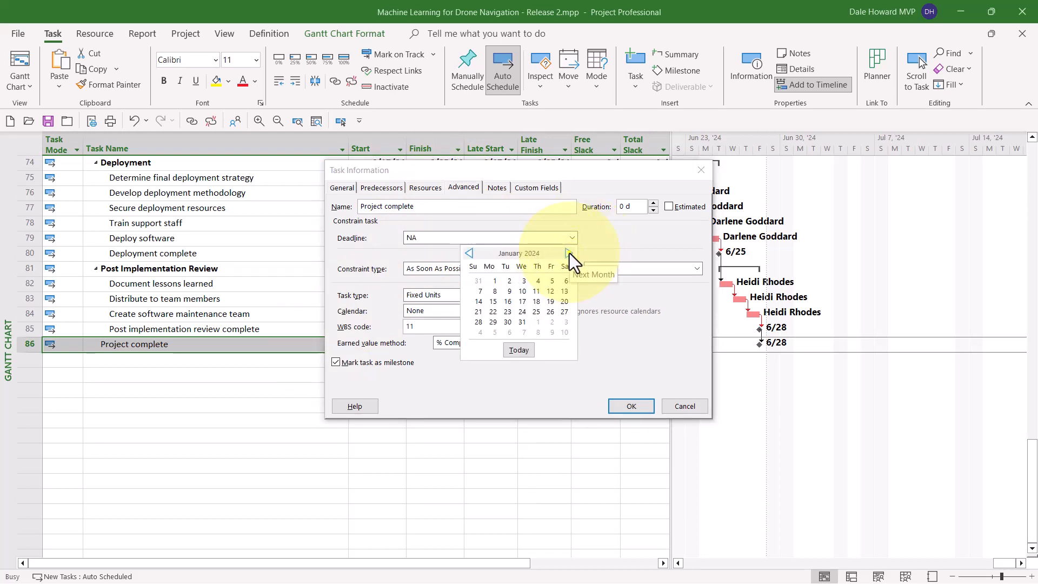
{"action": "left_click", "coordinate": [568, 253]}
{"action": "left_click", "coordinate": [569, 253]}
{"action": "left_click", "coordinate": [569, 253]}
{"action": "left_click", "coordinate": [570, 253]}
{"action": "left_click", "coordinate": [569, 254]}
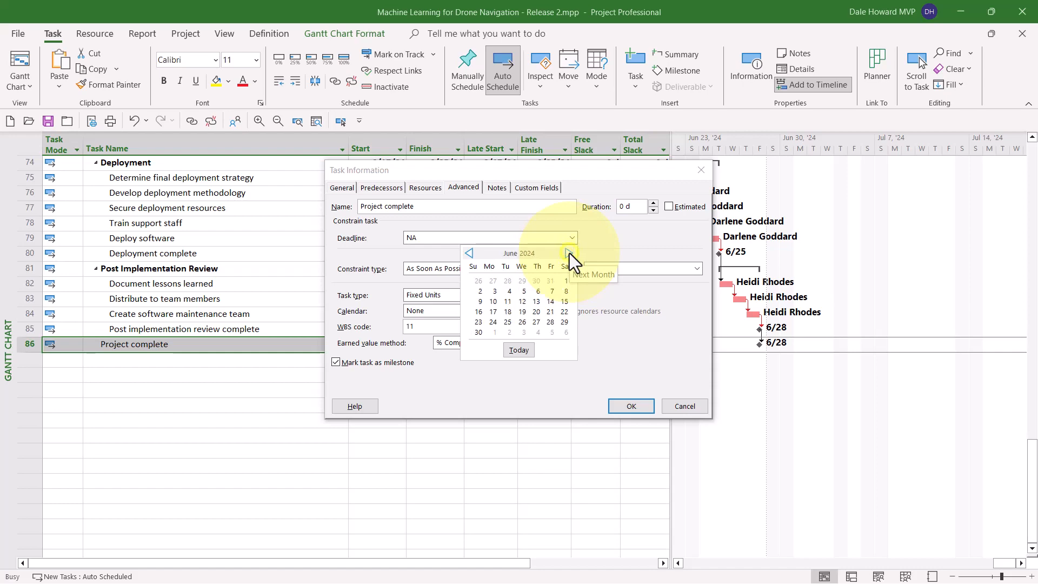
{"action": "left_click", "coordinate": [570, 253]}
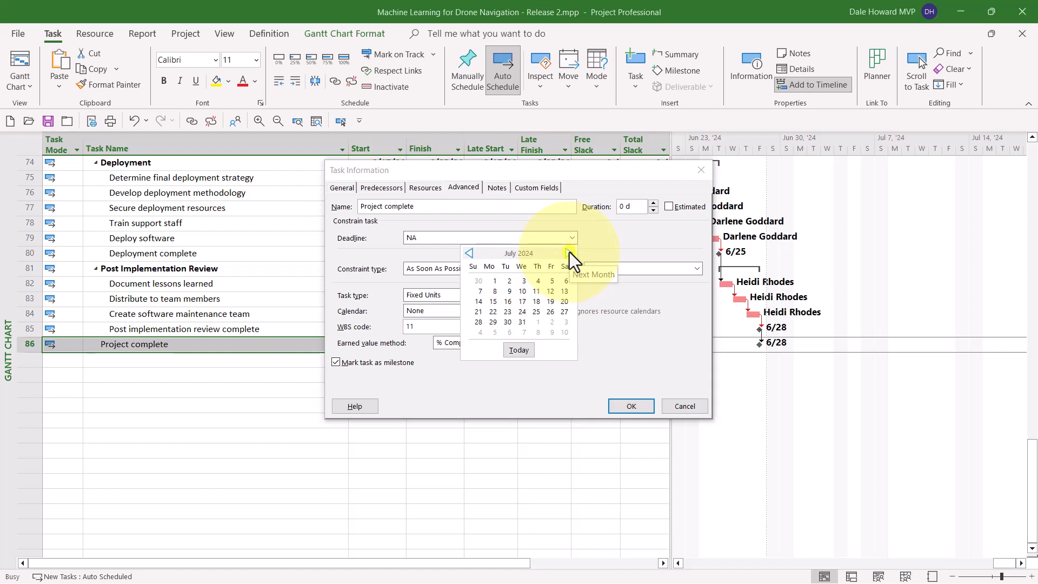
{"action": "left_click", "coordinate": [552, 285]}
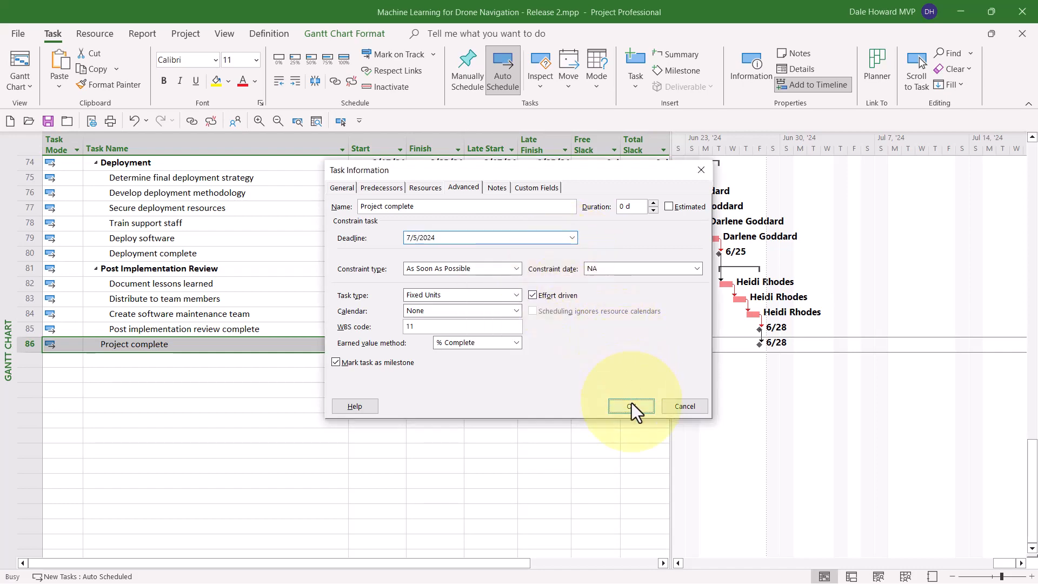
{"action": "left_click", "coordinate": [631, 404]}
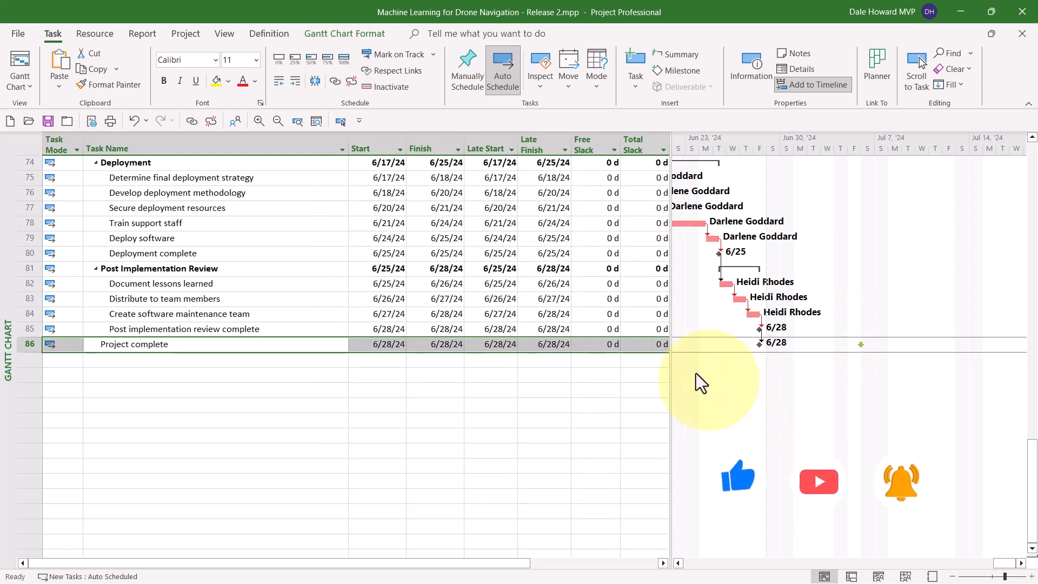
{"action": "left_click", "coordinate": [649, 344]}
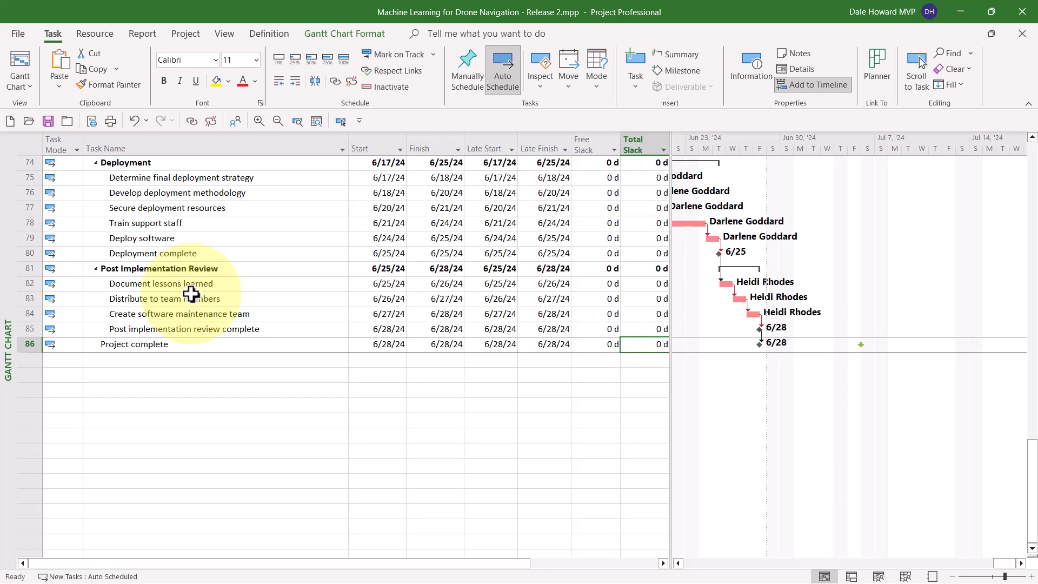
Step: Set a deadline of 2/16/2024 on the Pilot task "Develop software delivery mechanism" and check its Total Slack
{"action": "scroll", "coordinate": [192, 295], "scroll_direction": "up", "scroll_amount": 1}
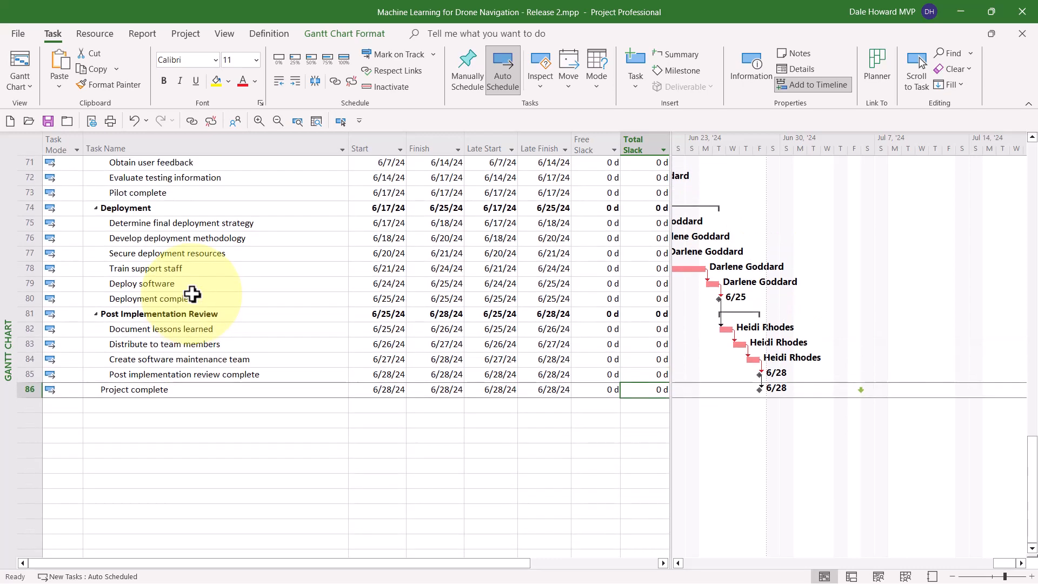
{"action": "scroll", "coordinate": [193, 295], "scroll_direction": "up", "scroll_amount": 3}
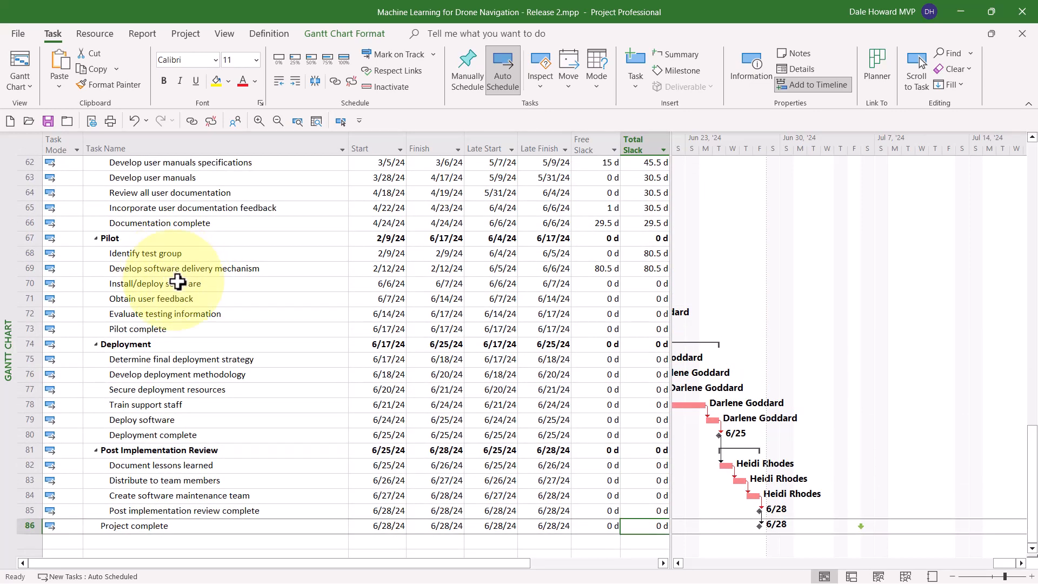
{"action": "left_click", "coordinate": [179, 269]}
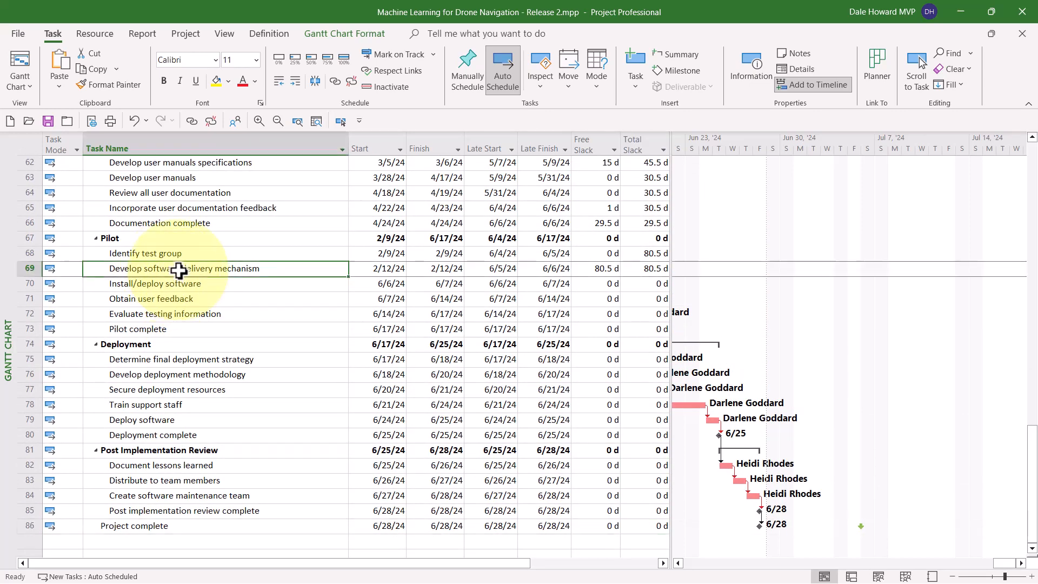
{"action": "left_click", "coordinate": [342, 119]}
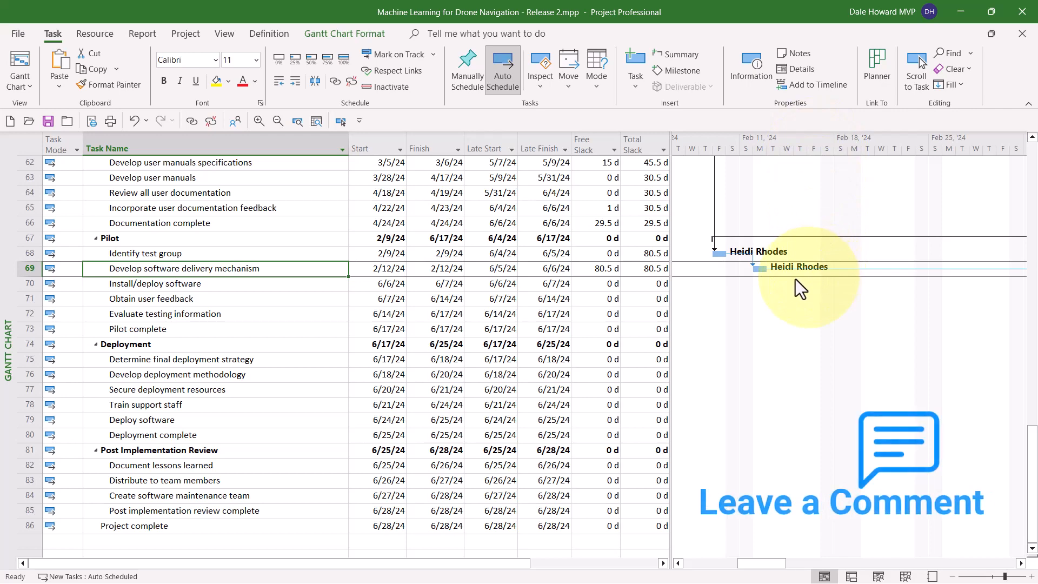
{"action": "double_click", "coordinate": [304, 269]}
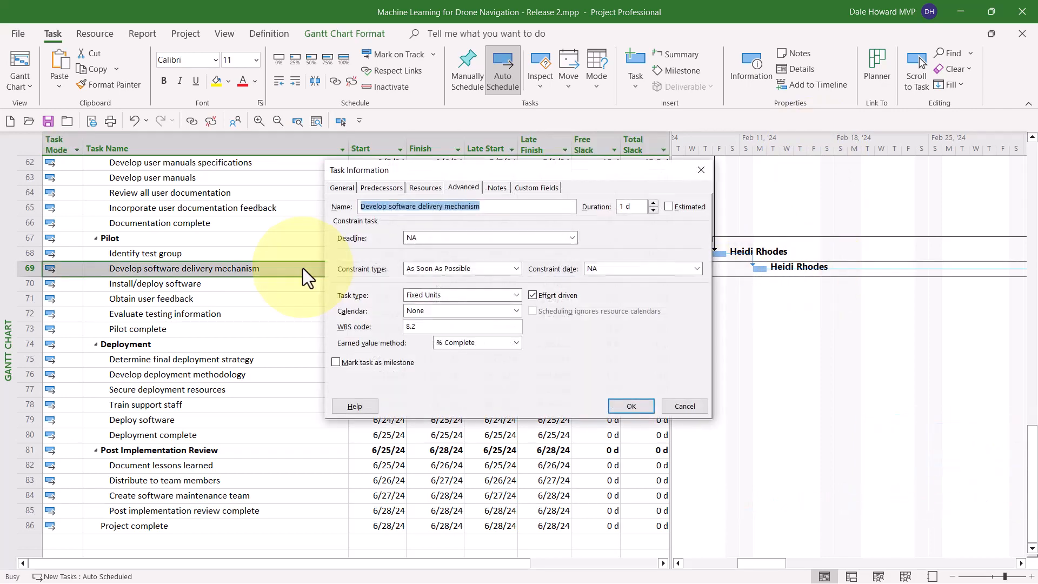
{"action": "left_click", "coordinate": [454, 187]}
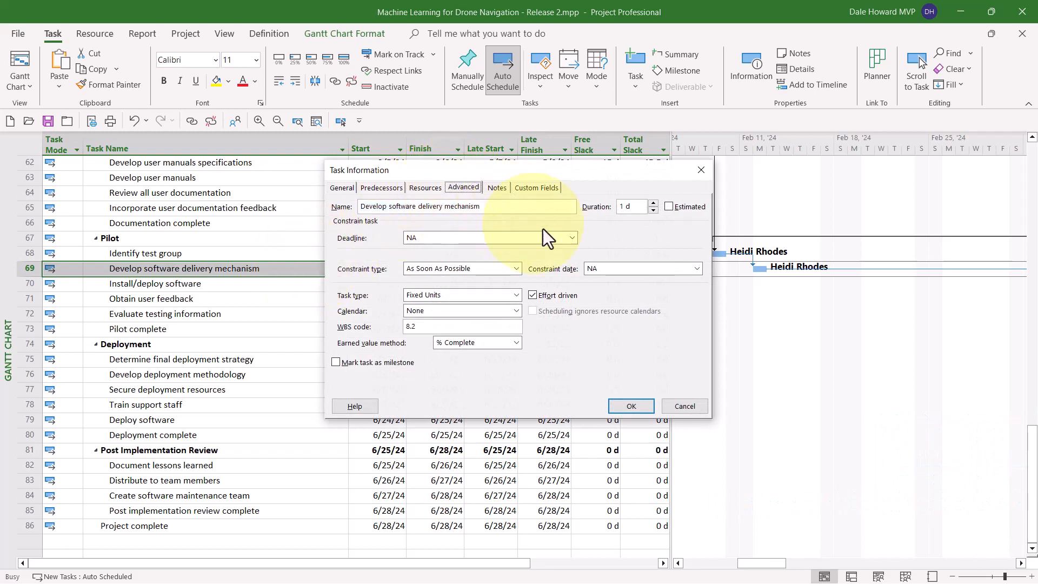
{"action": "left_click", "coordinate": [572, 238]}
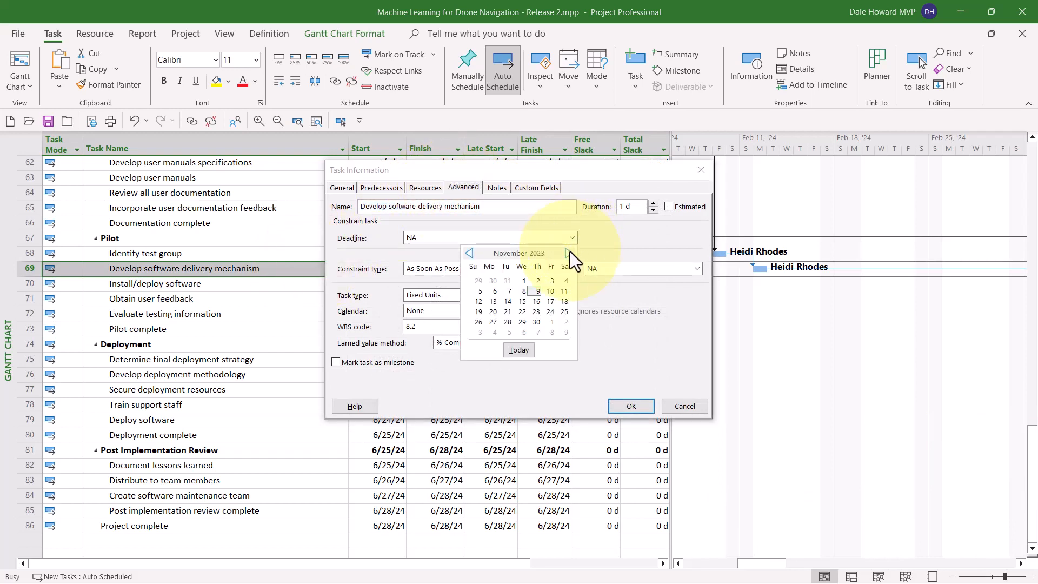
{"action": "left_click", "coordinate": [569, 253]}
{"action": "left_click", "coordinate": [569, 252]}
{"action": "left_click", "coordinate": [569, 253]}
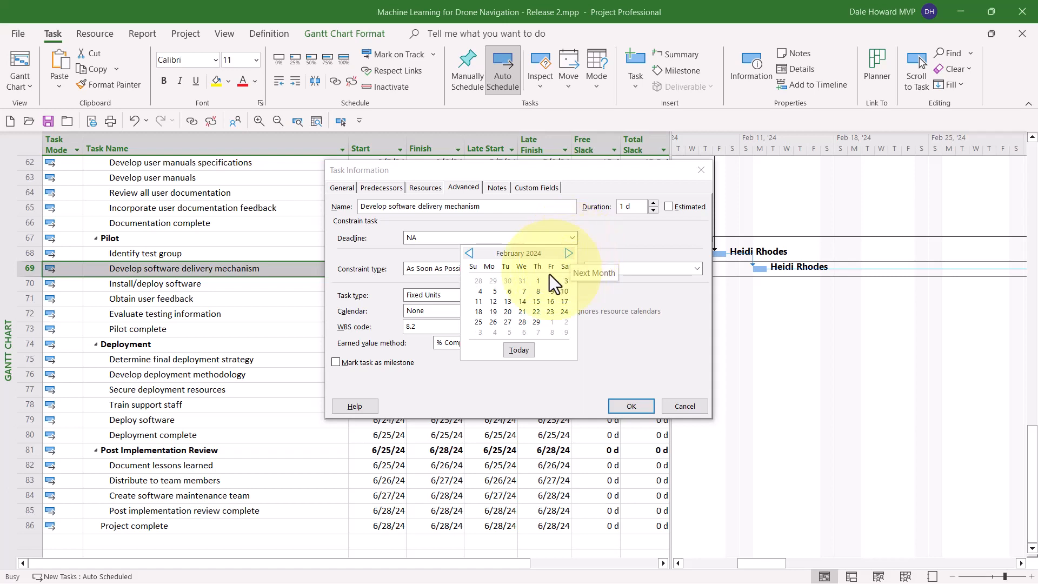
{"action": "left_click", "coordinate": [550, 301]}
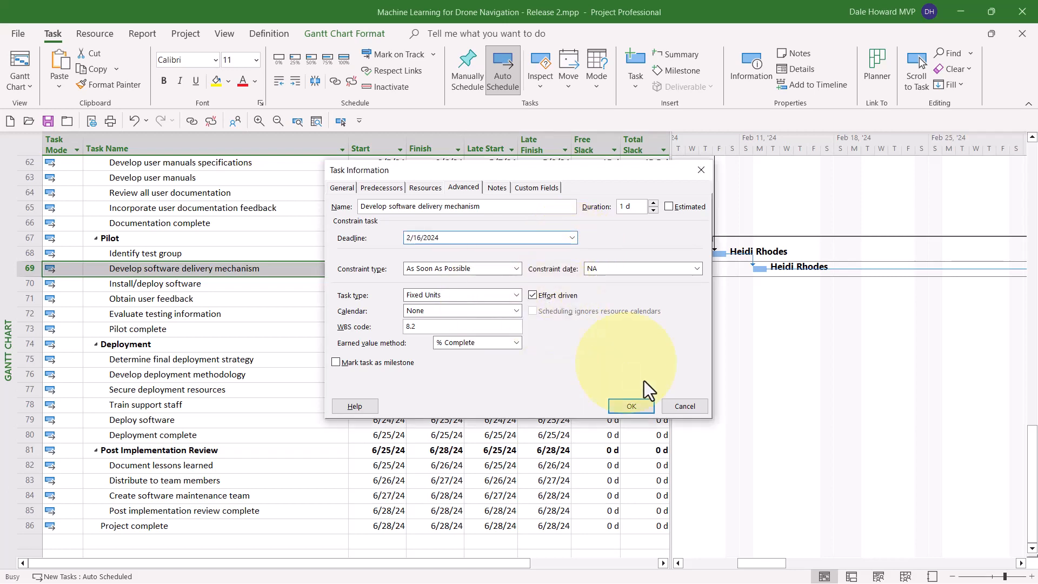
{"action": "left_click", "coordinate": [633, 401]}
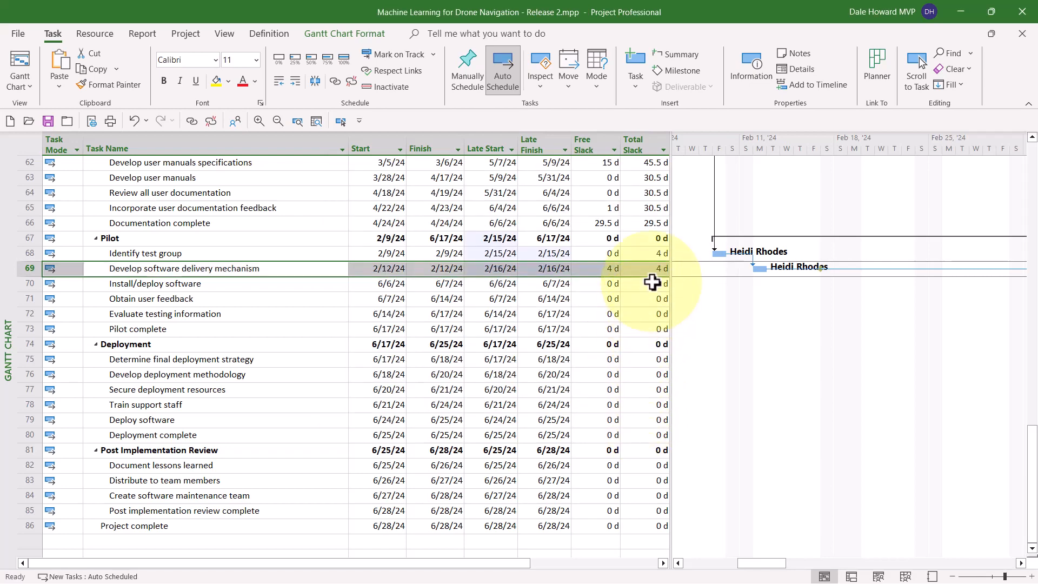
{"action": "left_click", "coordinate": [653, 265]}
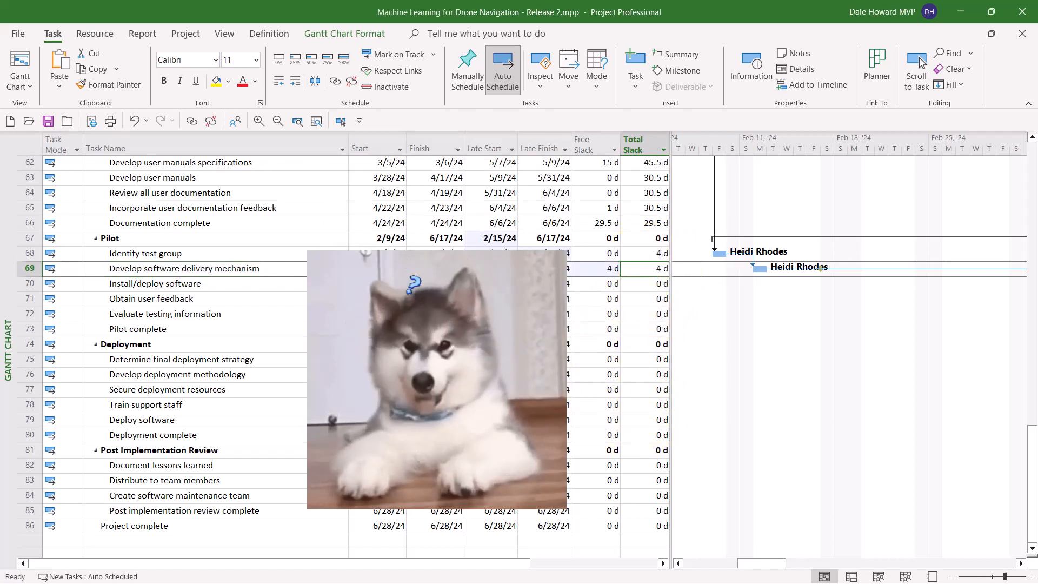